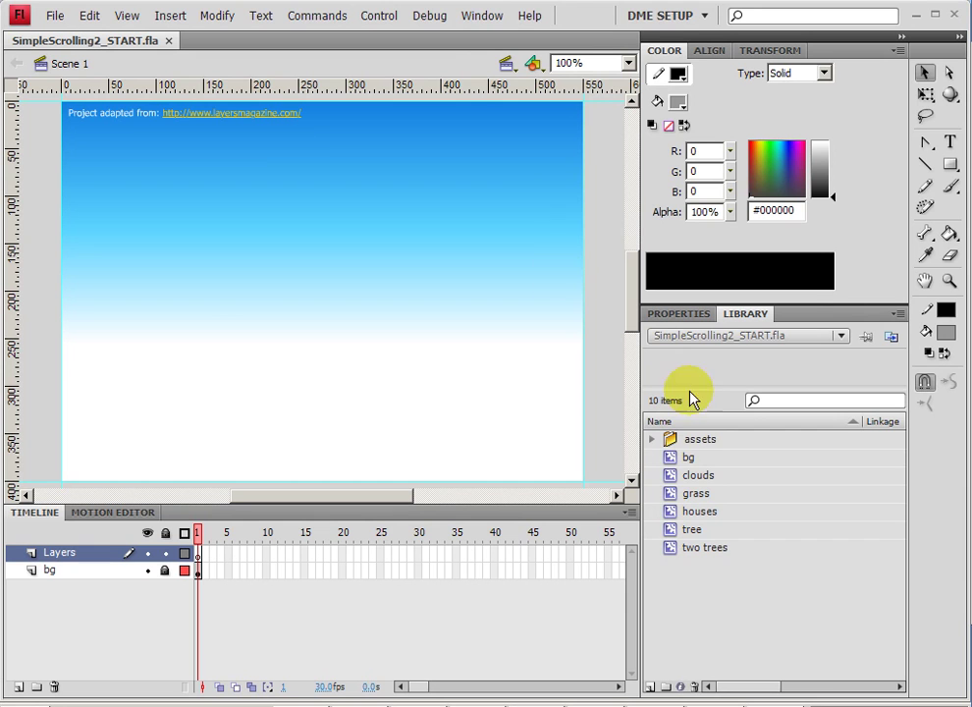
Place the clouds symbol from the library on the stage and position it across the upper sky
click(673, 459)
click(673, 476)
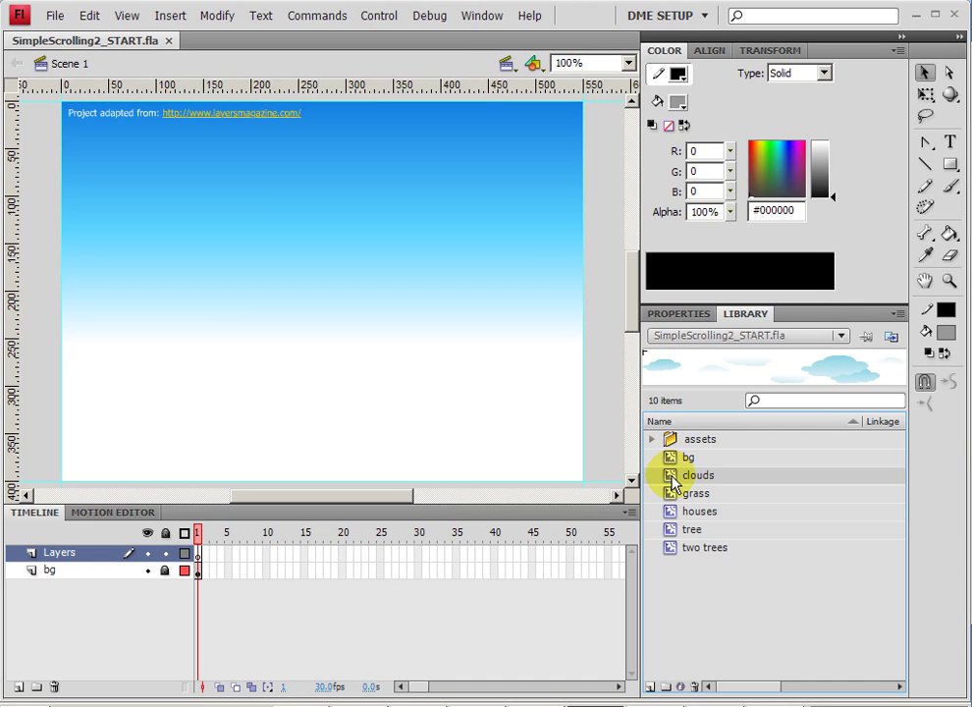
drag(673, 479, 250, 196)
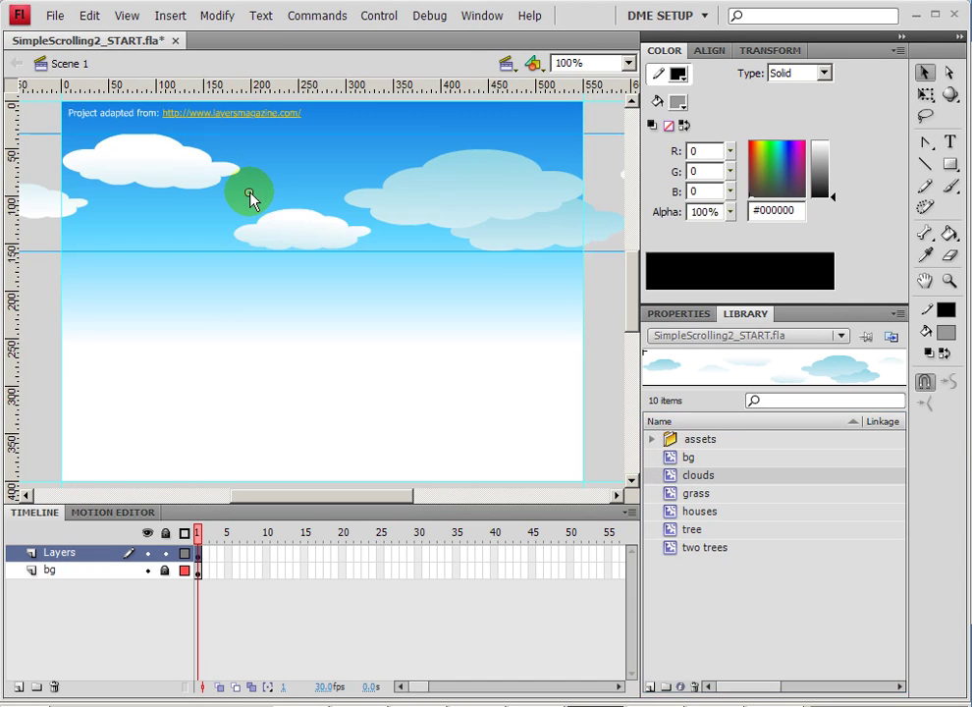
drag(135, 178, 210, 167)
click(307, 230)
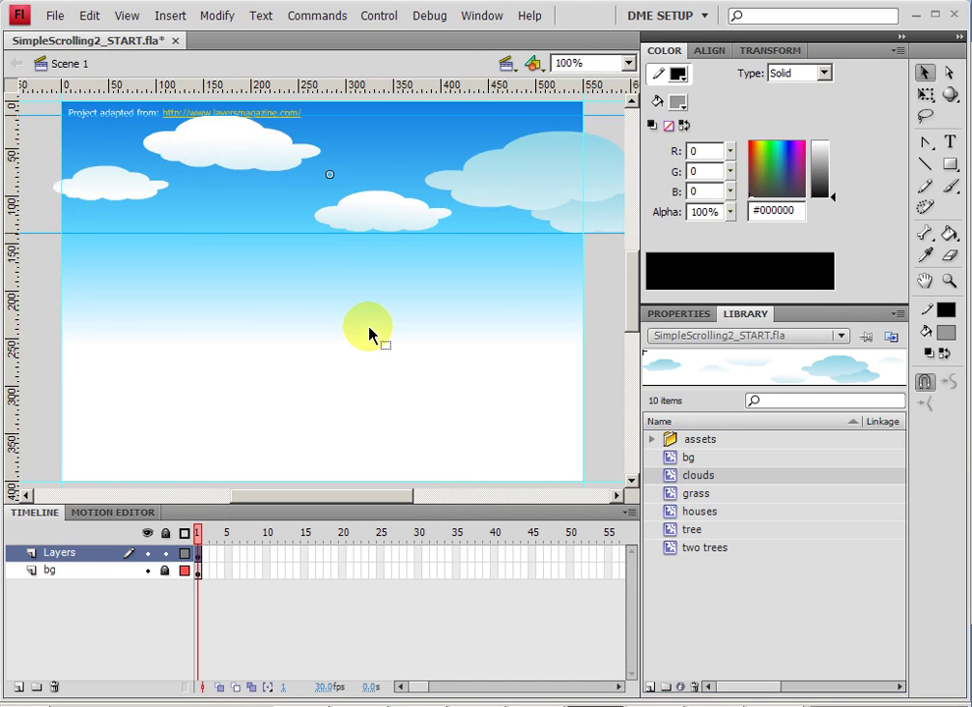
Place the houses symbol on the stage and shift it so the strip begins near the stage's left edge
click(674, 515)
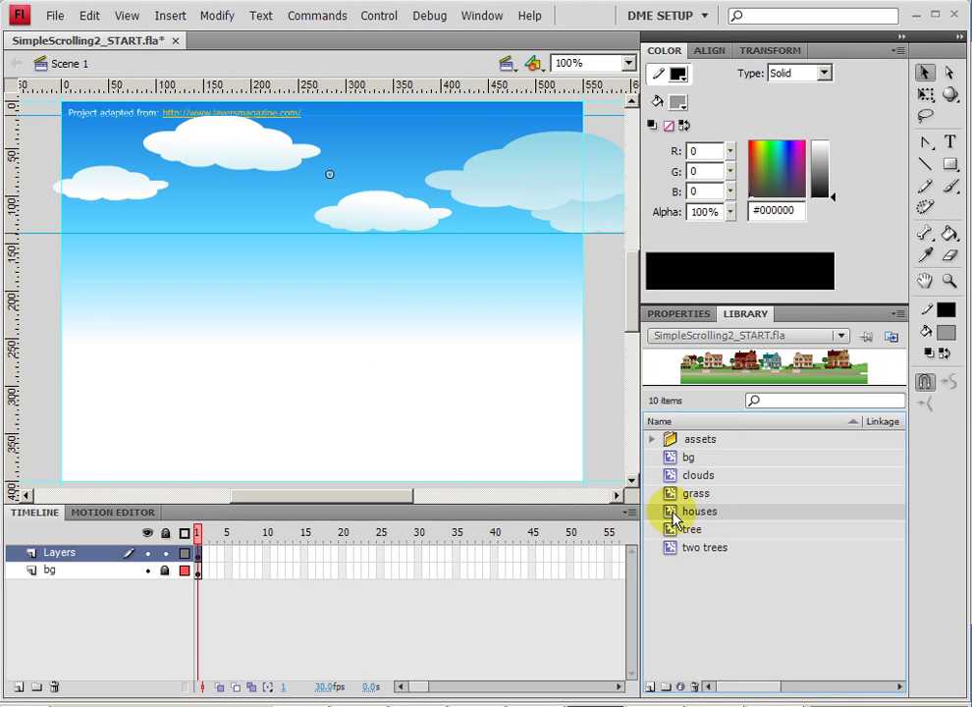
drag(674, 517, 278, 260)
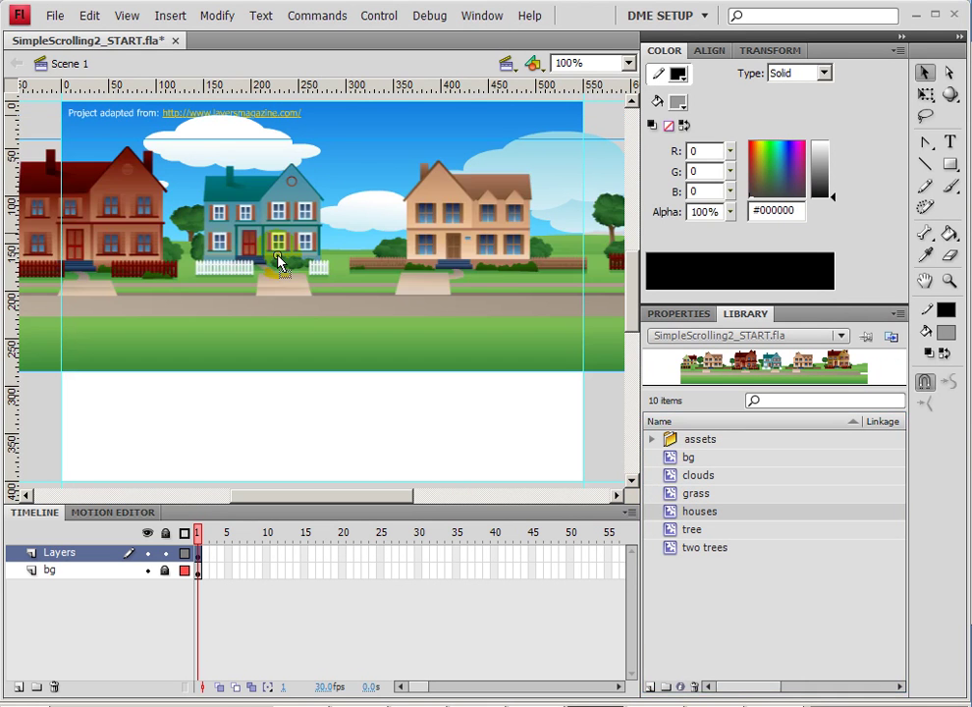
drag(199, 285, 285, 272)
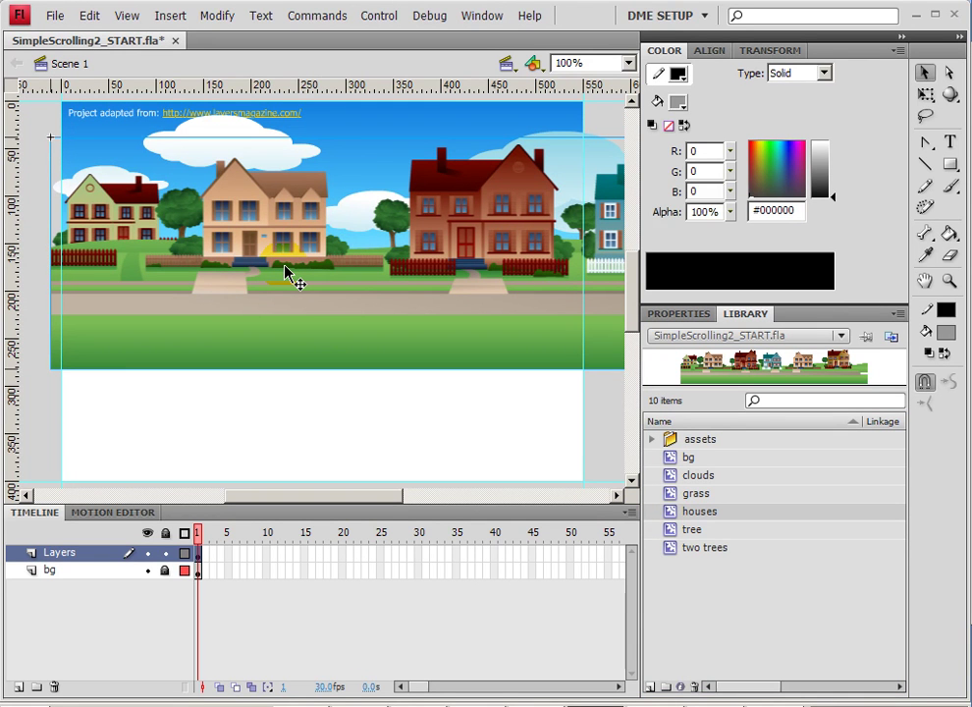
double_click(285, 272)
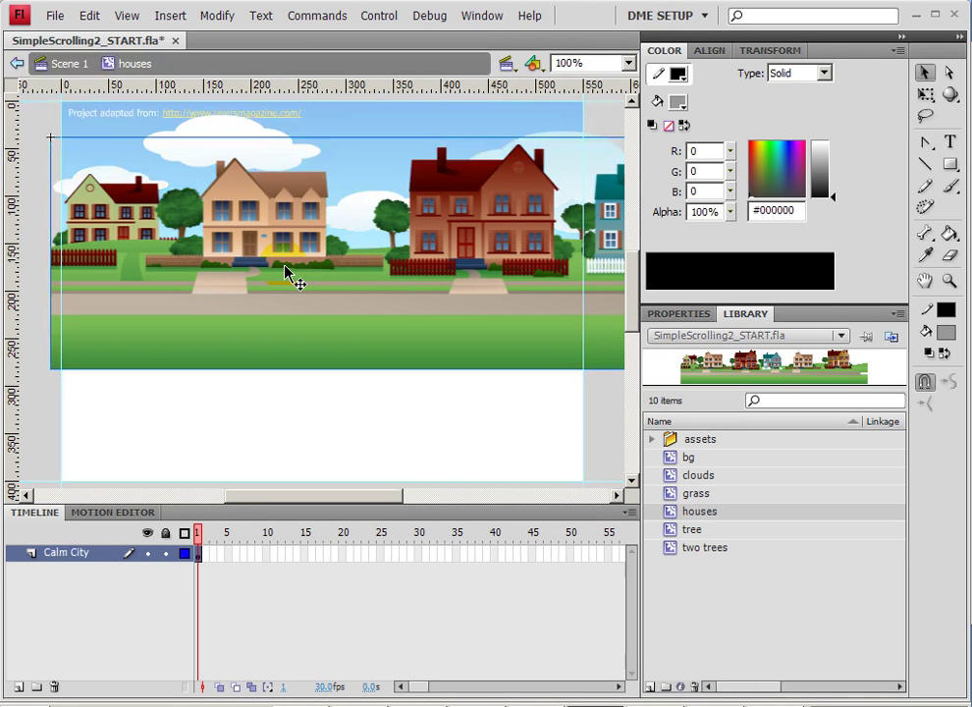
drag(285, 272, 257, 203)
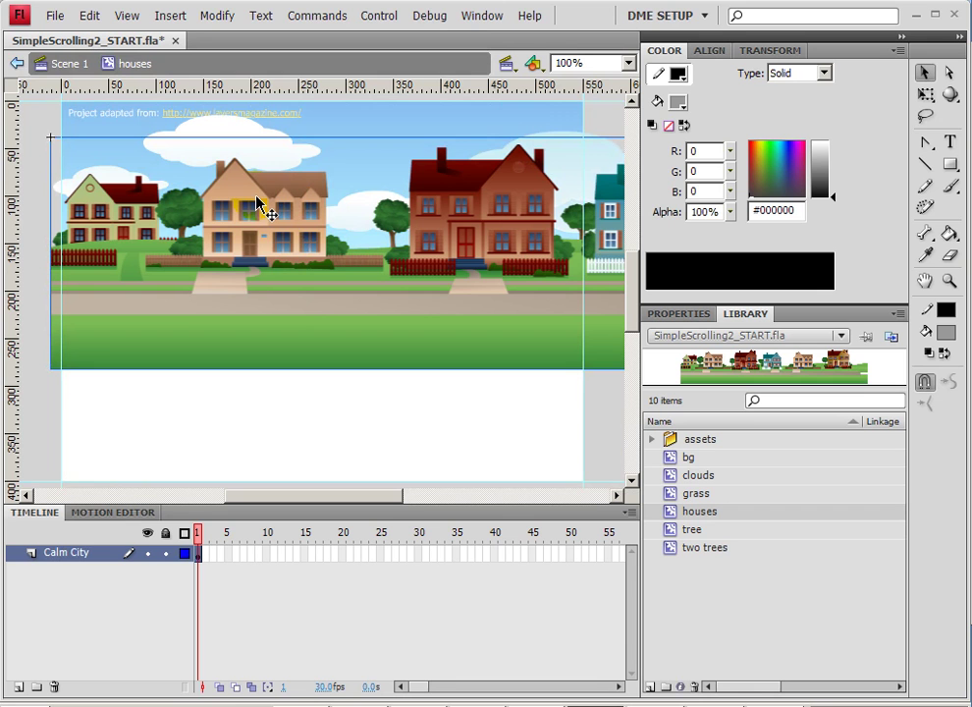
double_click(56, 381)
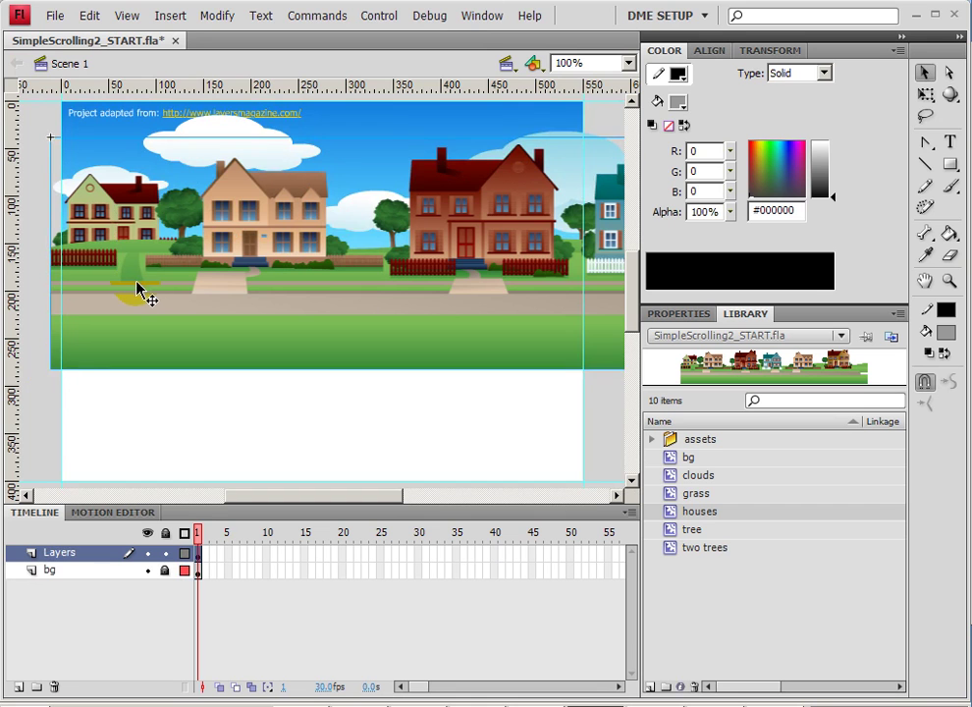
Snap the left end of the houses strip to the stage's left edge and check how far it extends beyond the right edge
mouse_move(136, 288)
mouse_down()
mouse_move(154, 305)
mouse_move(147, 299)
mouse_up()
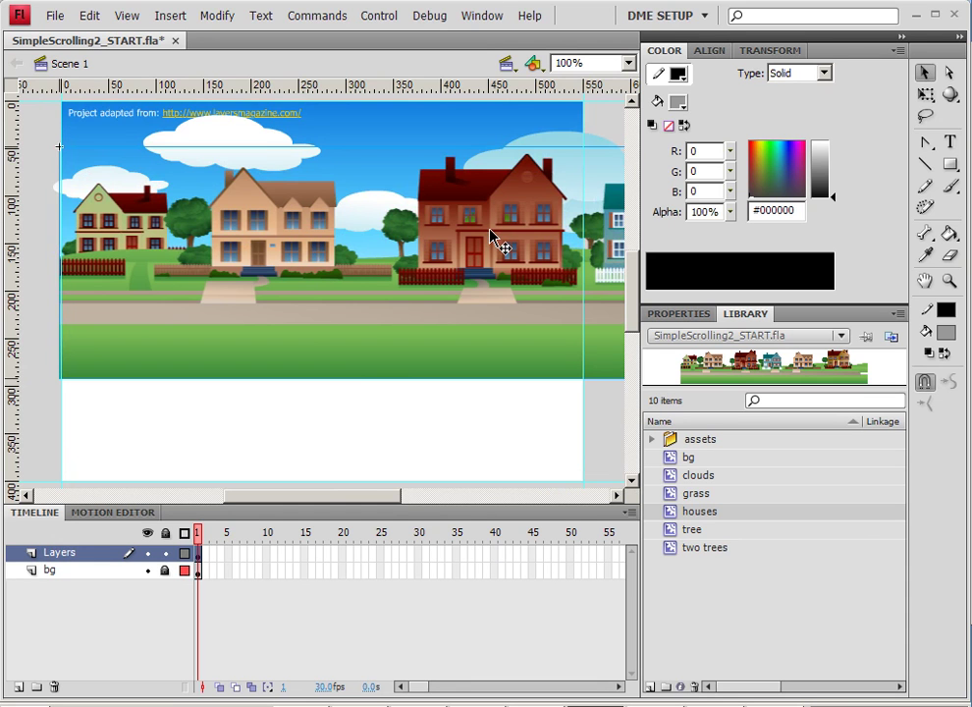
key(ctrl+minus)
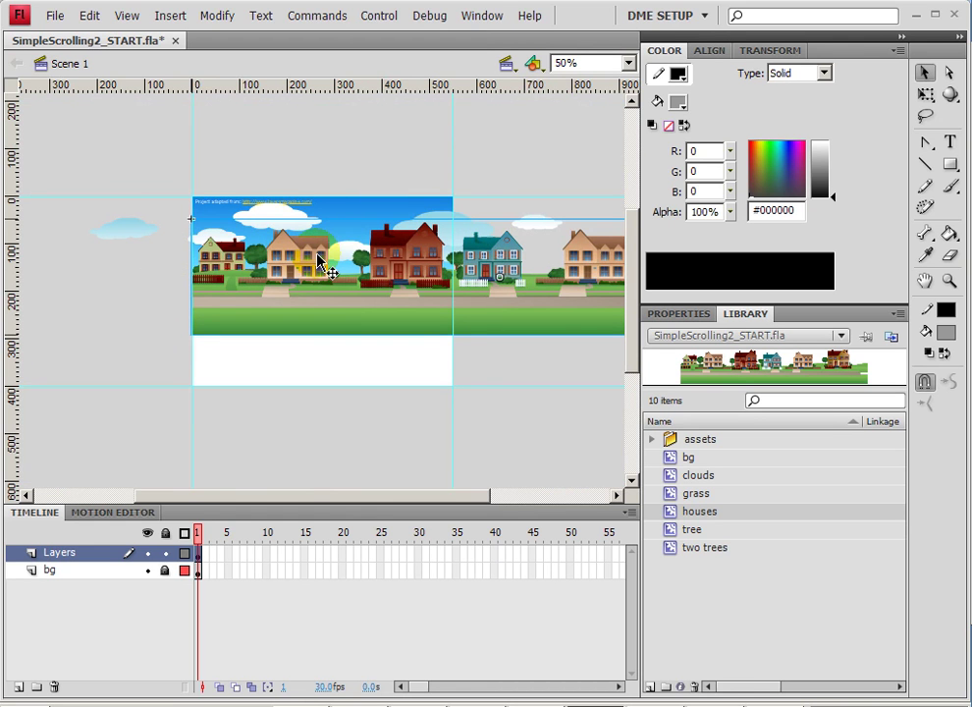
key(ctrl+=)
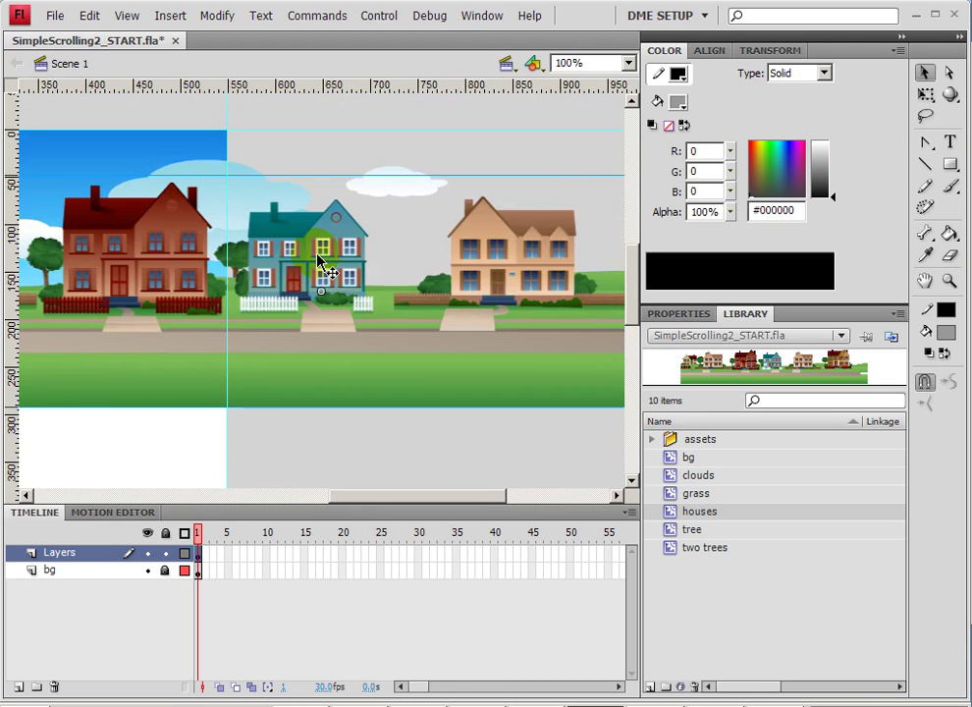
drag(320, 265, 603, 260)
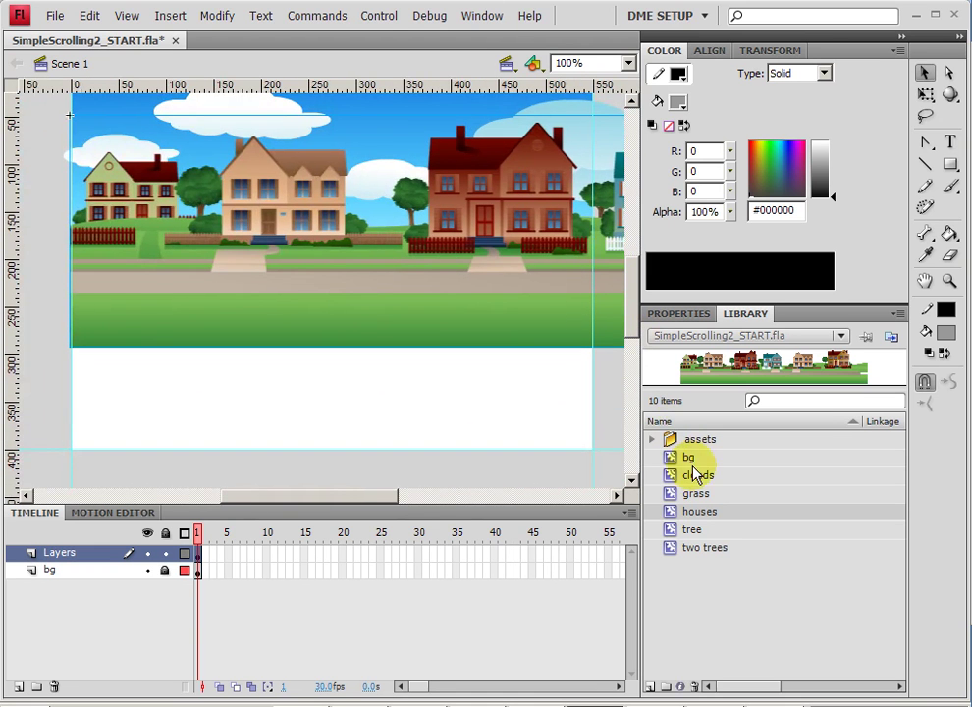
Place the two trees symbol in front of the houses with the trunks standing on the green strip
click(667, 494)
click(671, 530)
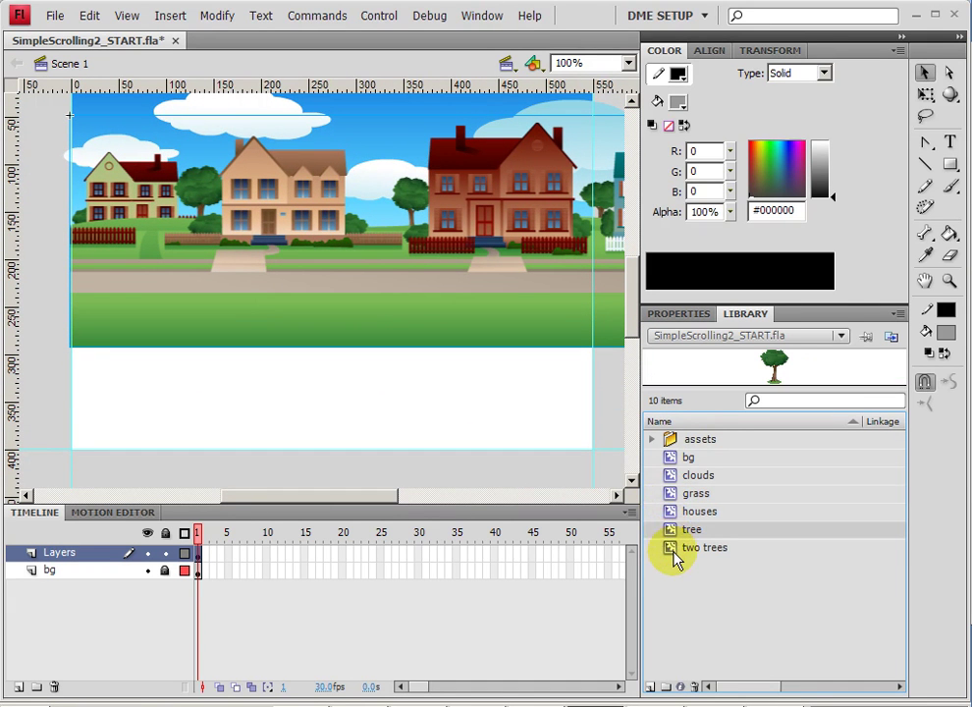
drag(671, 548, 355, 235)
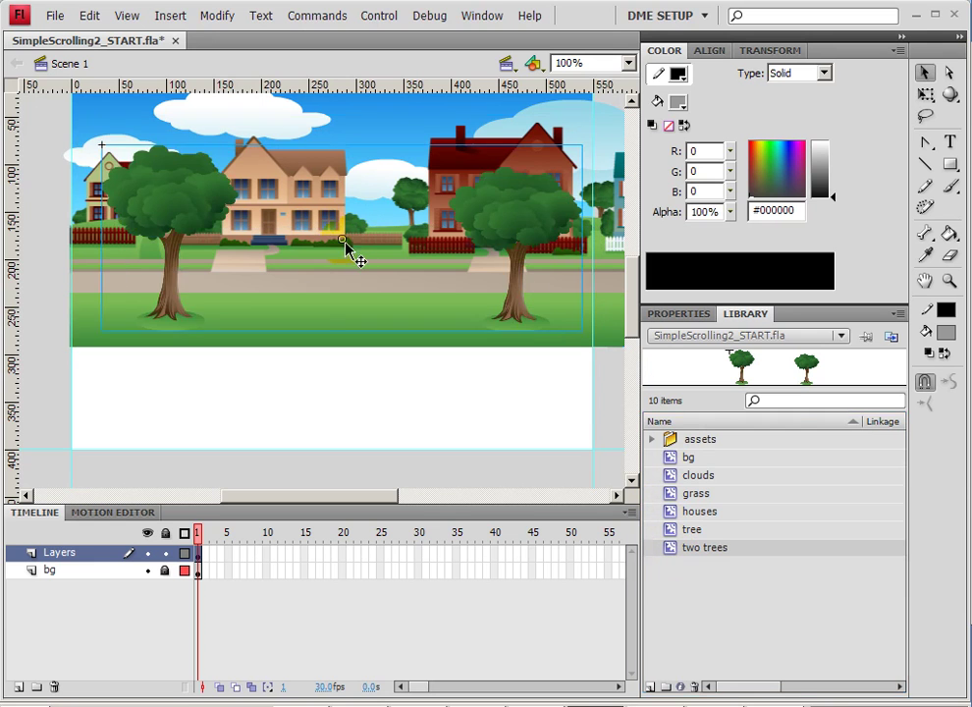
click(180, 307)
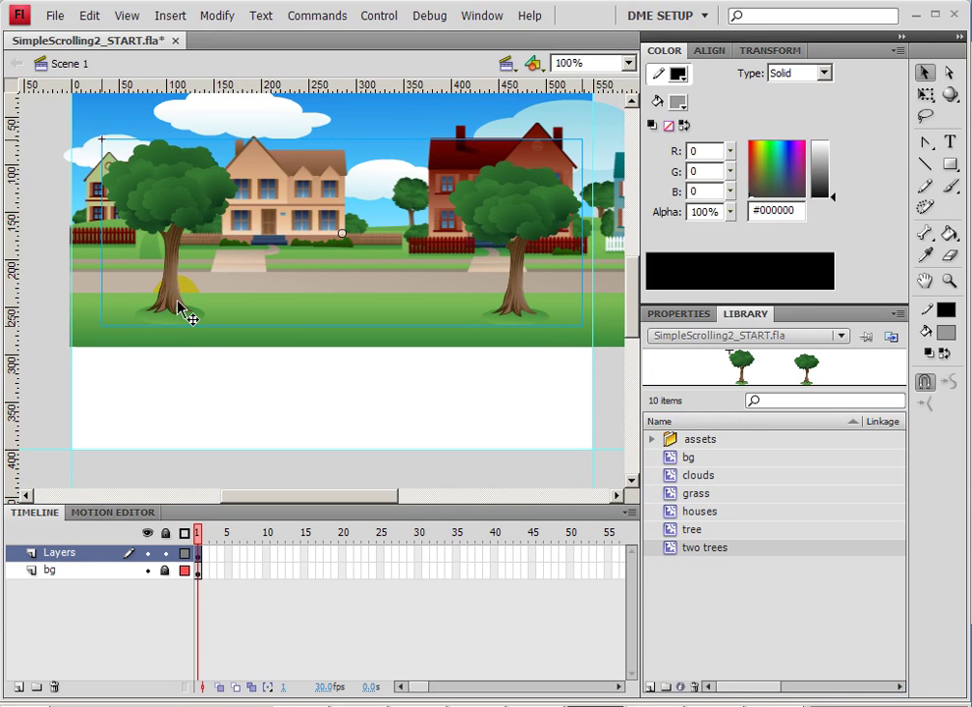
Place the grass symbol across the lower stage so it covers the white area and reaches past the bottom edge
click(668, 494)
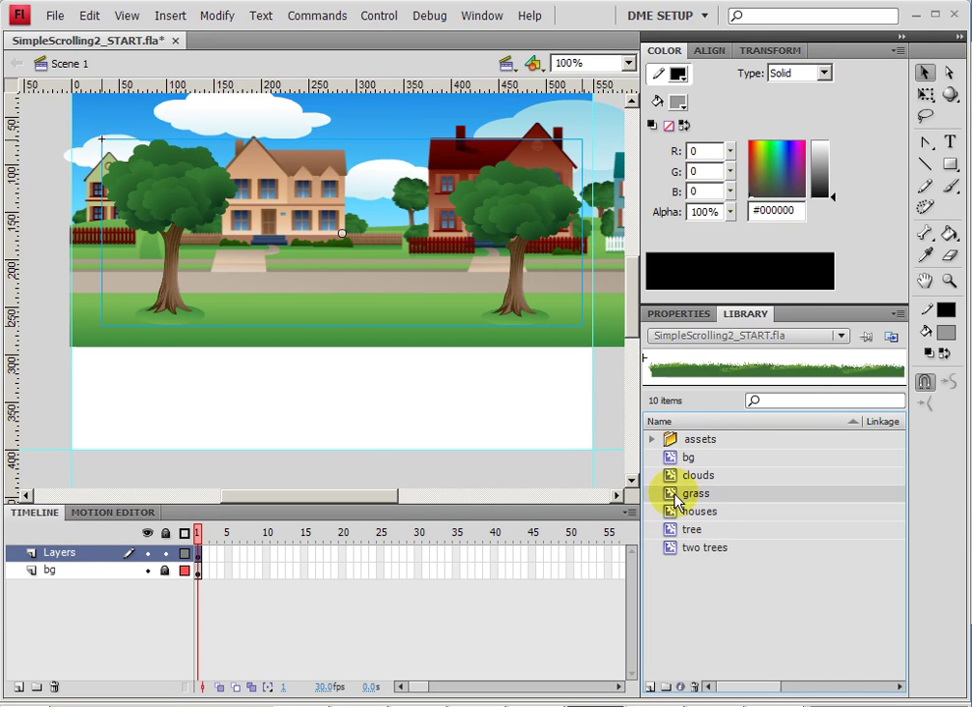
drag(658, 368, 191, 222)
drag(365, 242, 342, 278)
drag(434, 298, 315, 195)
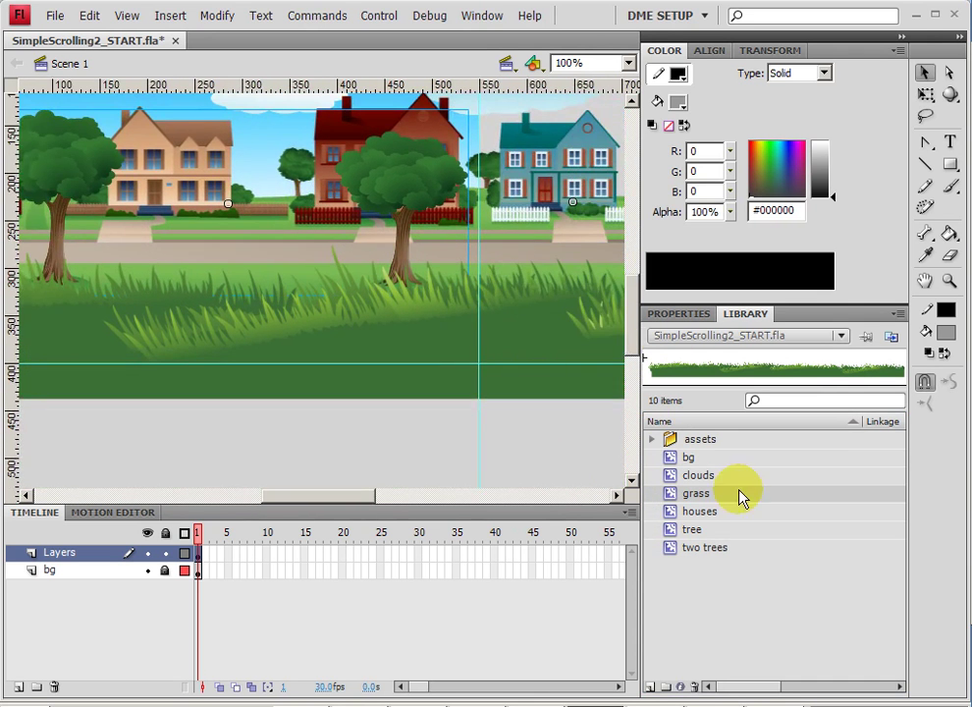
Place the single tree symbol in the foreground, just beyond the stage's right edge
drag(685, 538, 512, 228)
key(ctrl+minus)
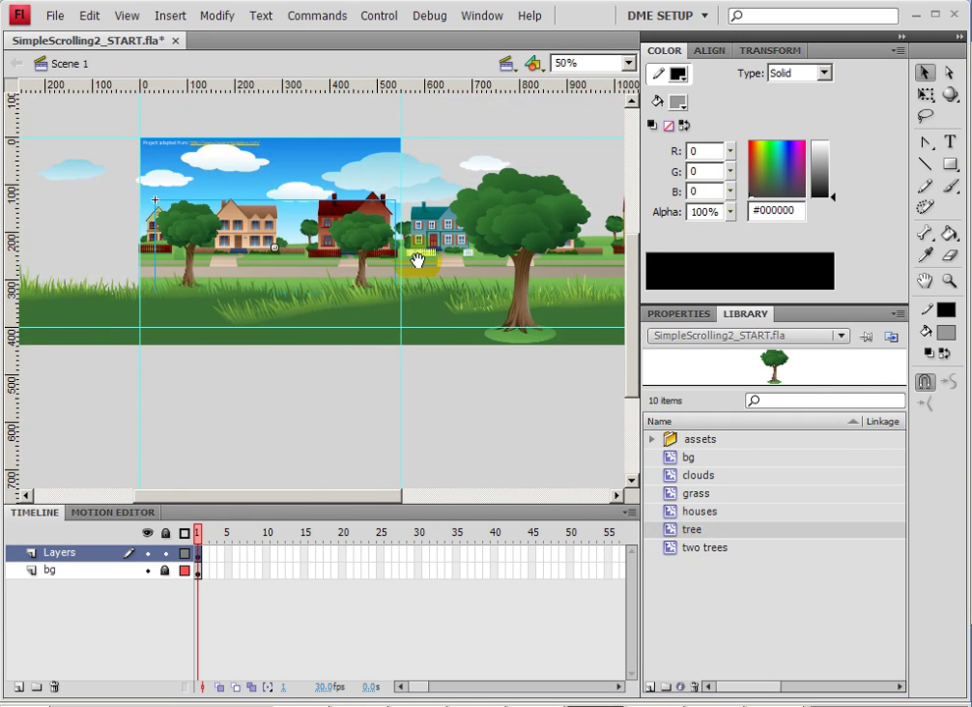
Edit the two trees symbol in place, duplicate both trees farther along the street, and return to Scene 1
drag(419, 260, 277, 242)
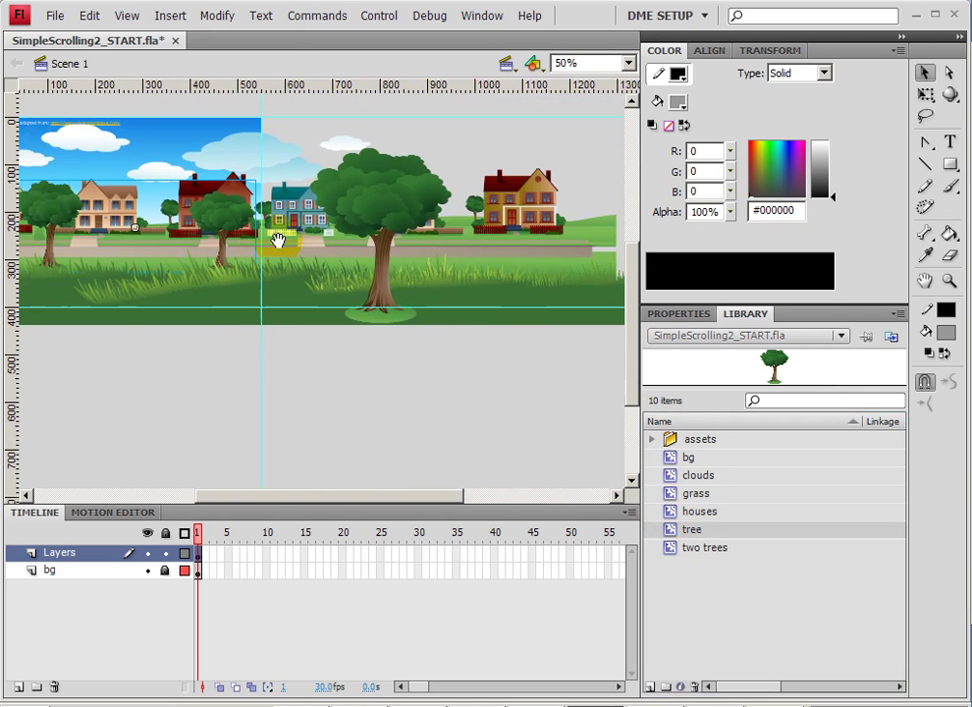
double_click(219, 223)
drag(64, 204, 430, 228)
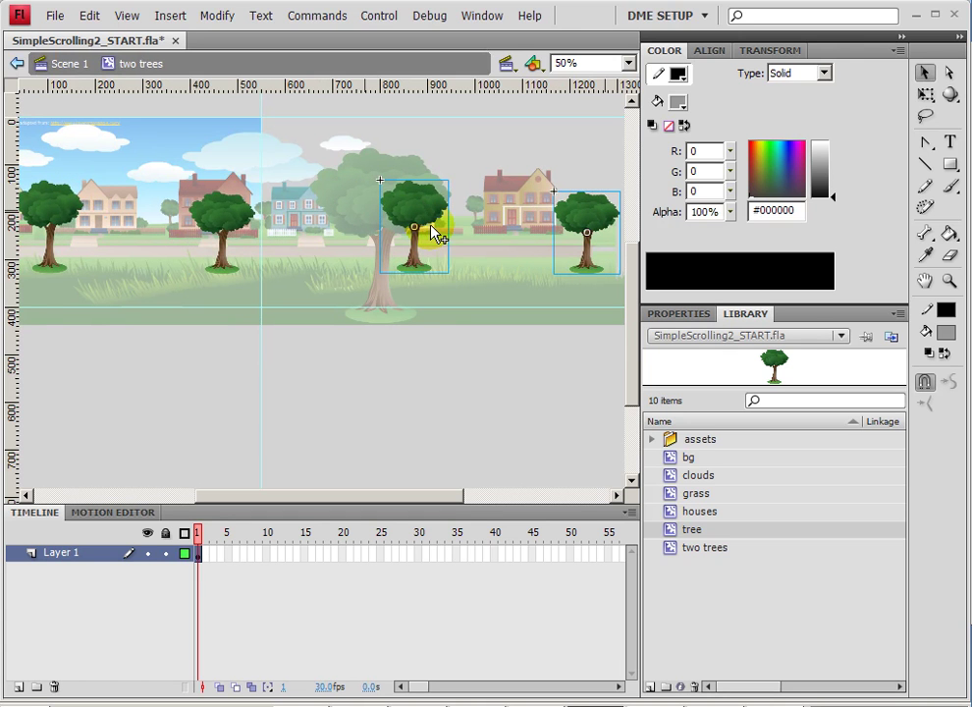
click(71, 63)
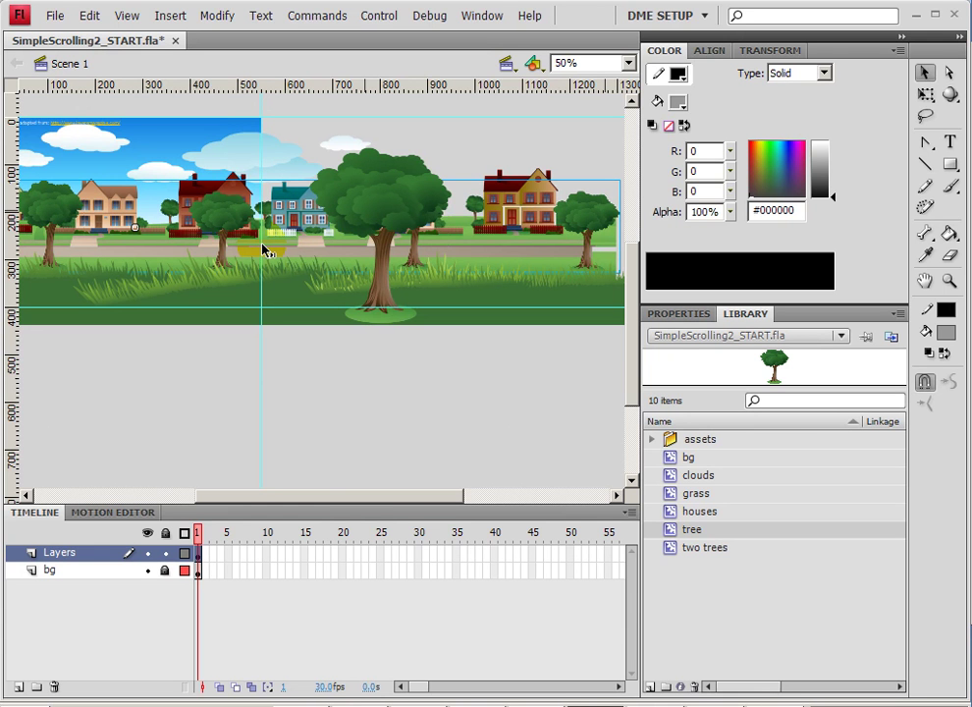
Move the clouds right and slightly down so they span the sky and extend past both sides of the stage
drag(427, 414, 565, 426)
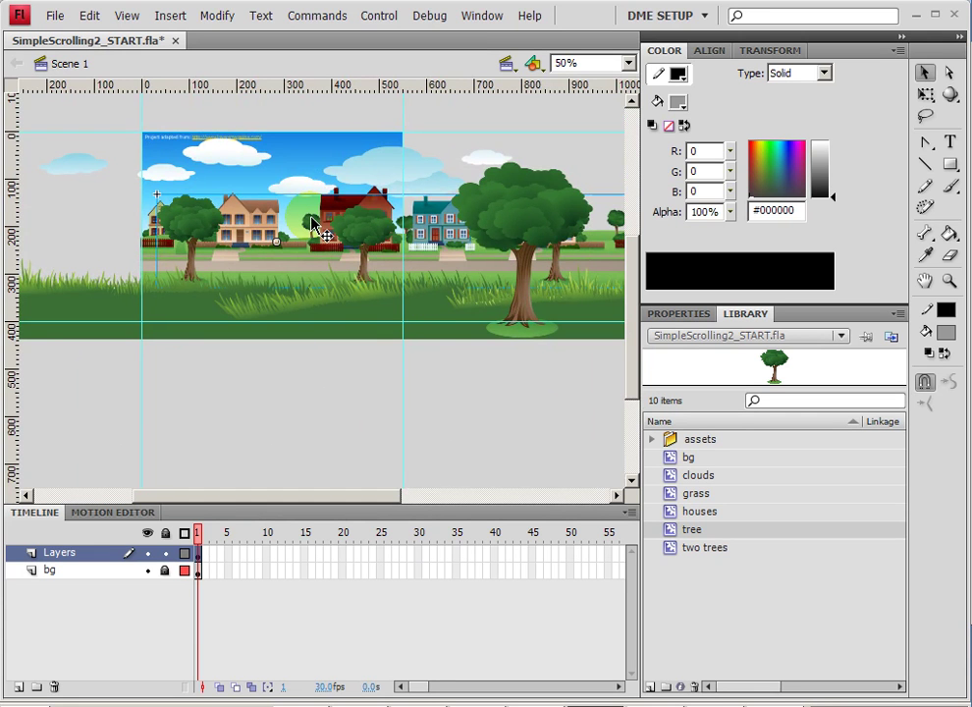
drag(313, 222, 364, 182)
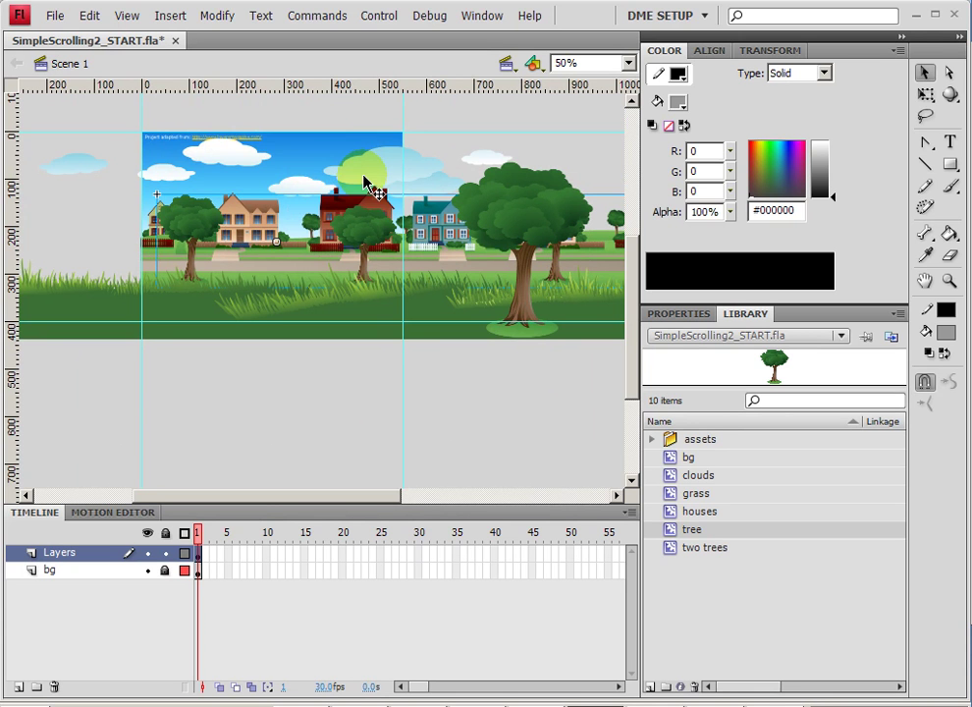
drag(363, 182, 294, 167)
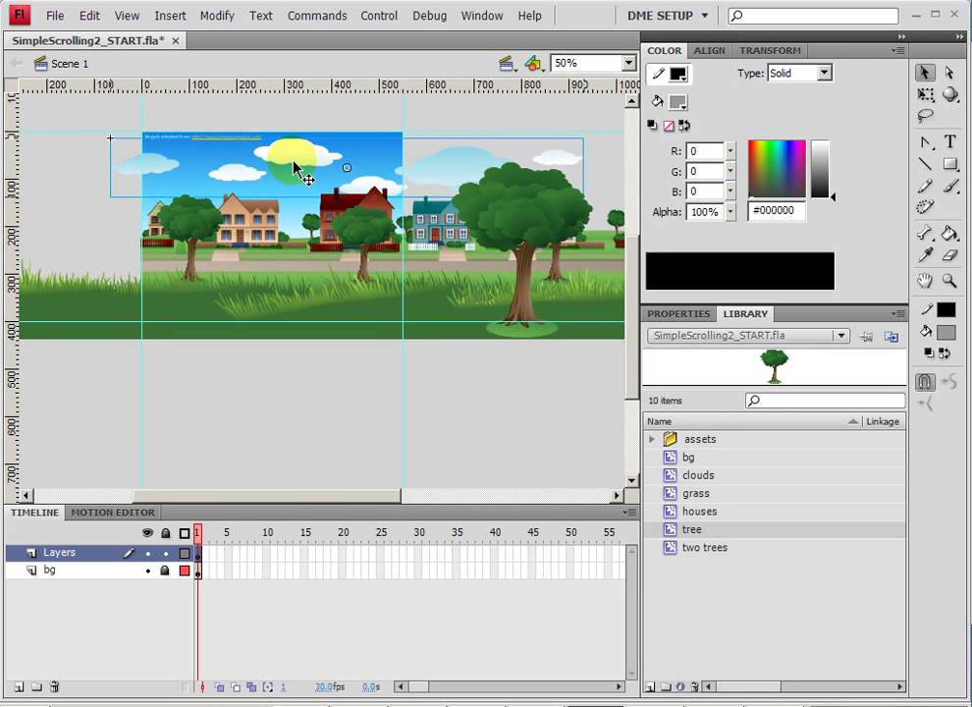
drag(291, 159, 302, 167)
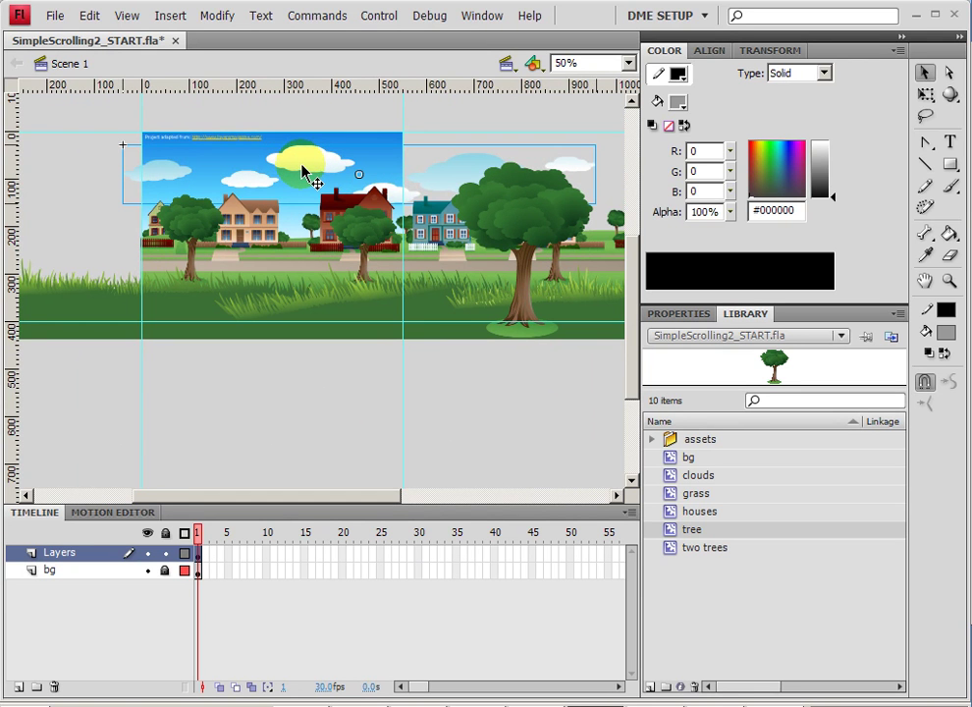
Select all objects on the stage and distribute them to separate layers
key(ctrl+a)
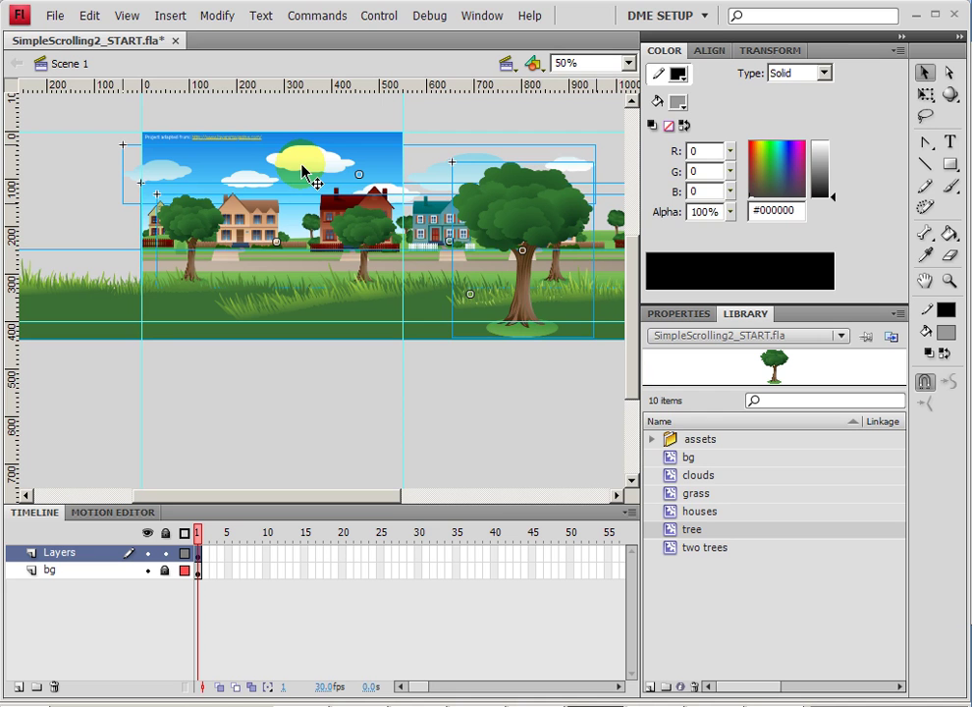
right_click(303, 172)
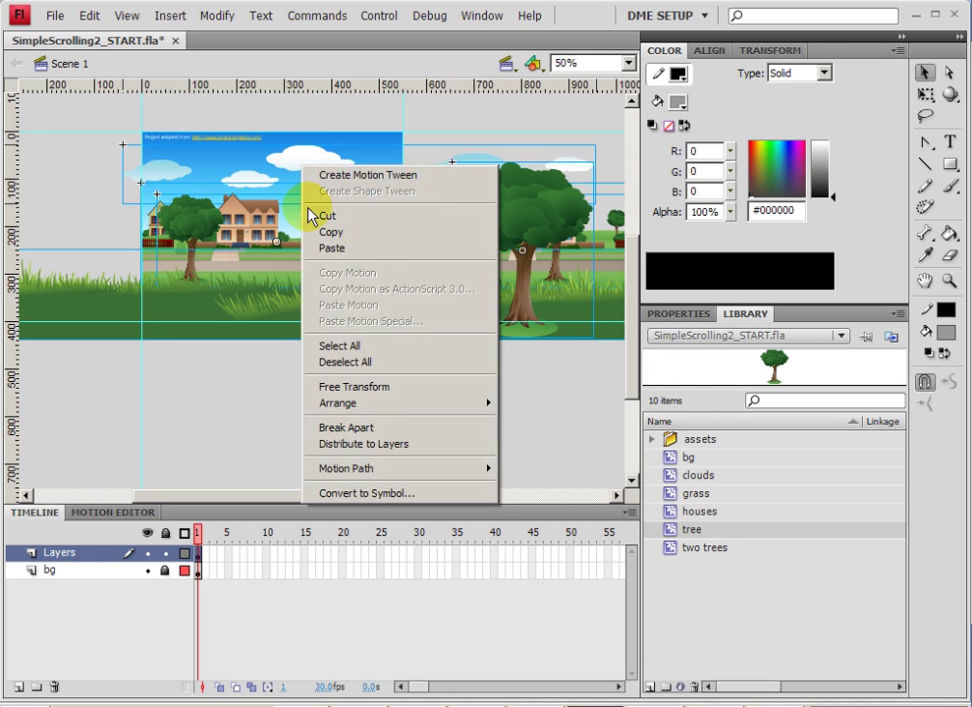
click(365, 452)
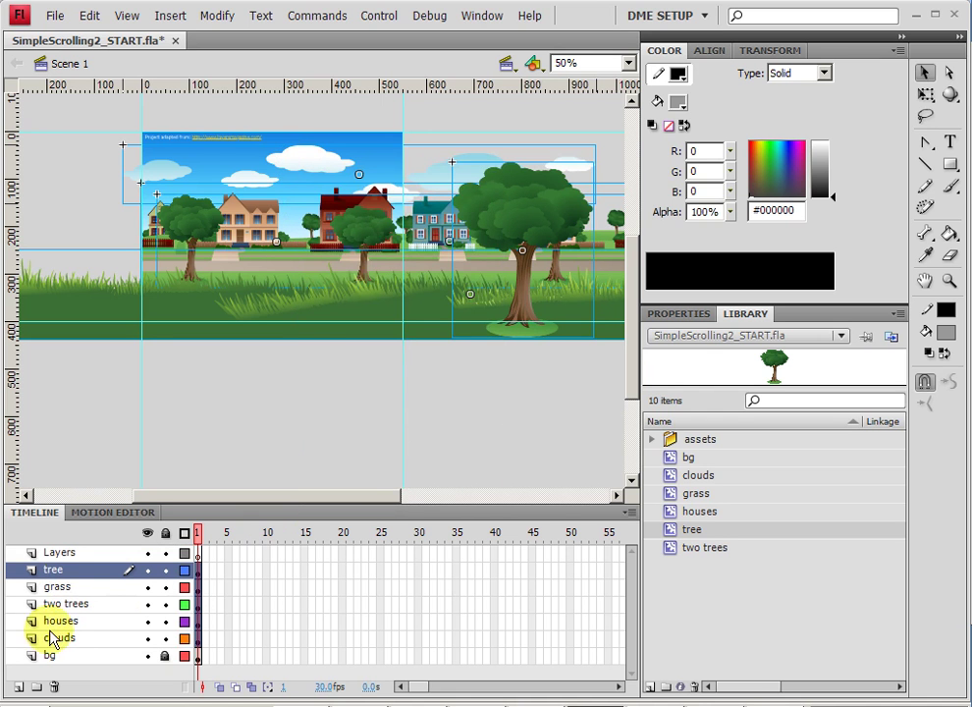
Check which object each new layer from tree to clouds contains, and delete the empty Layers layer
click(61, 575)
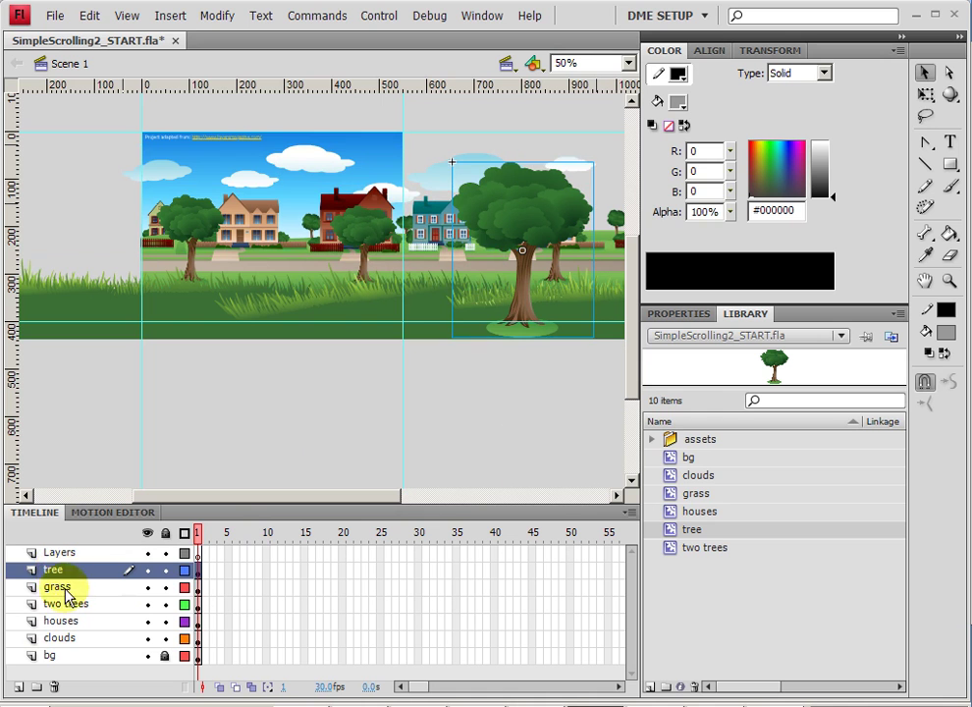
click(56, 586)
click(65, 606)
click(63, 623)
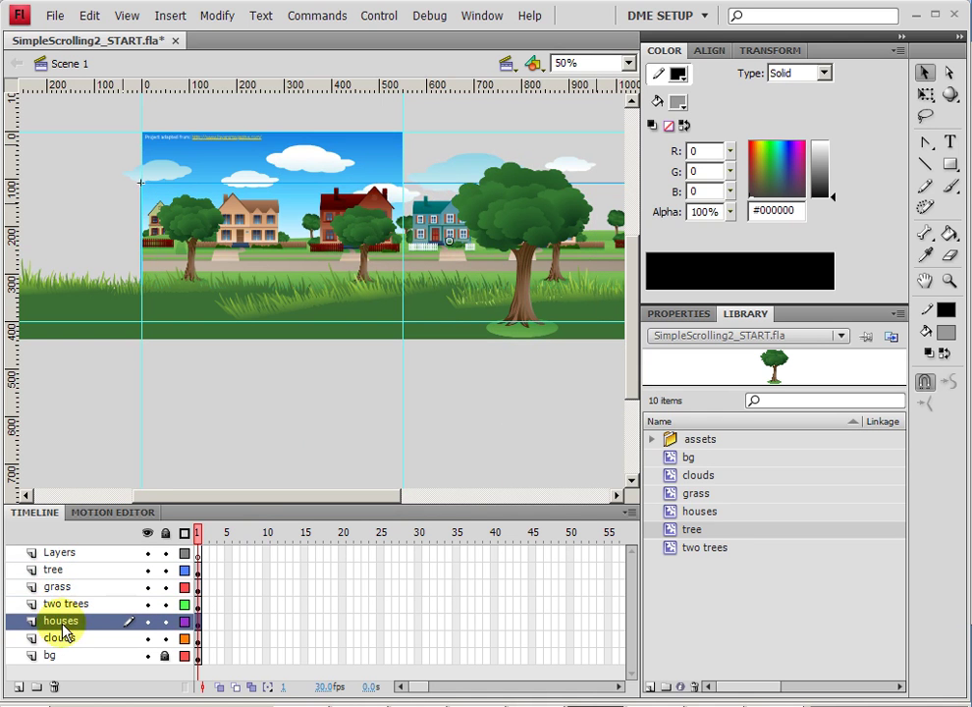
click(61, 639)
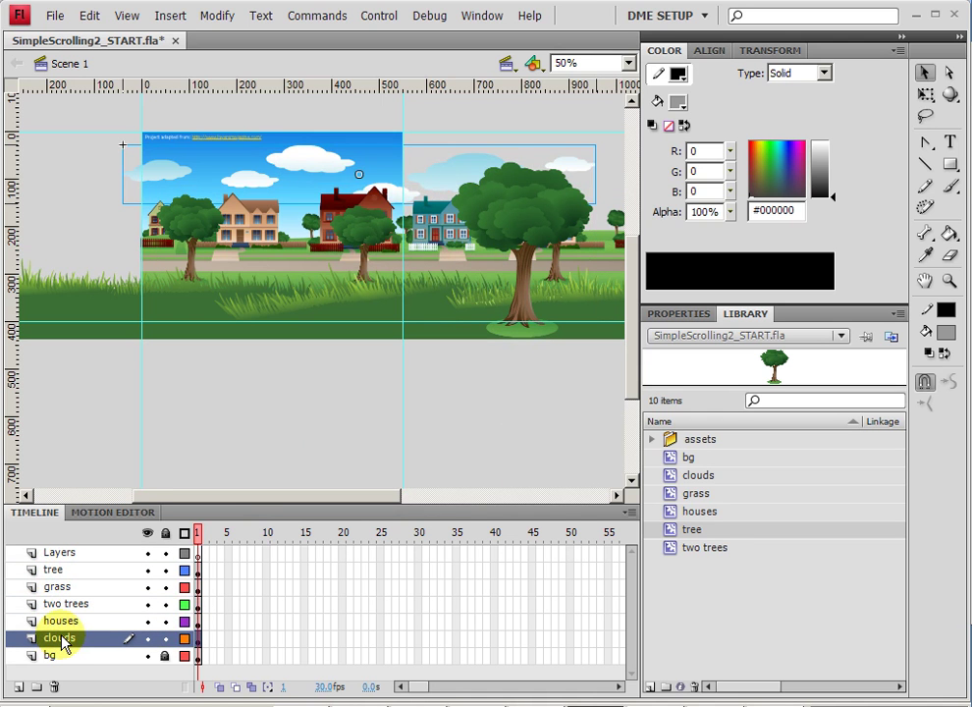
click(56, 554)
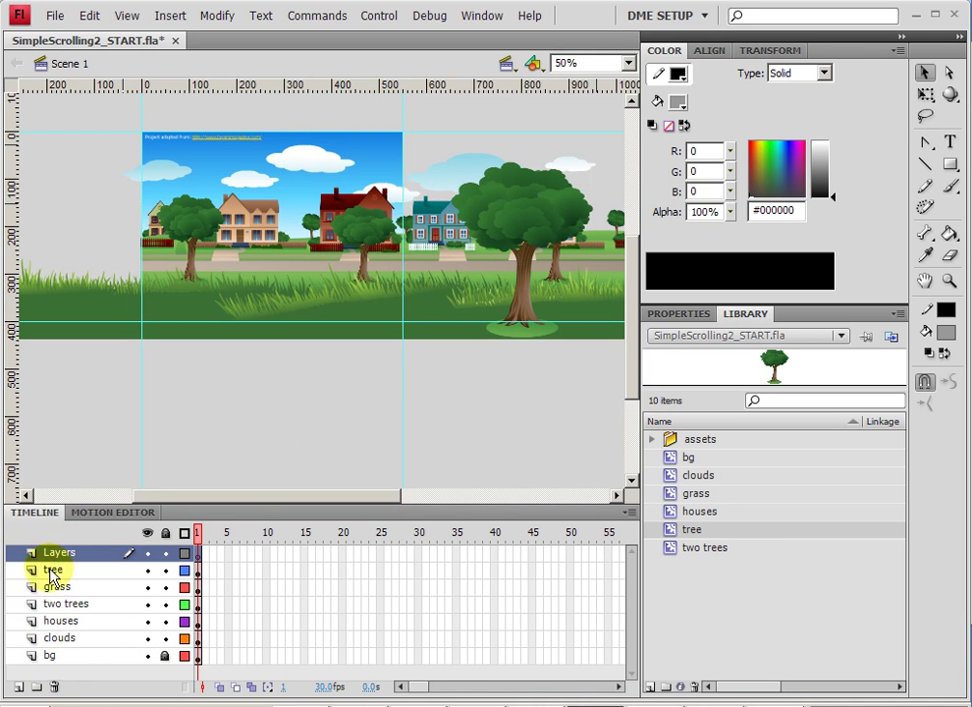
click(55, 687)
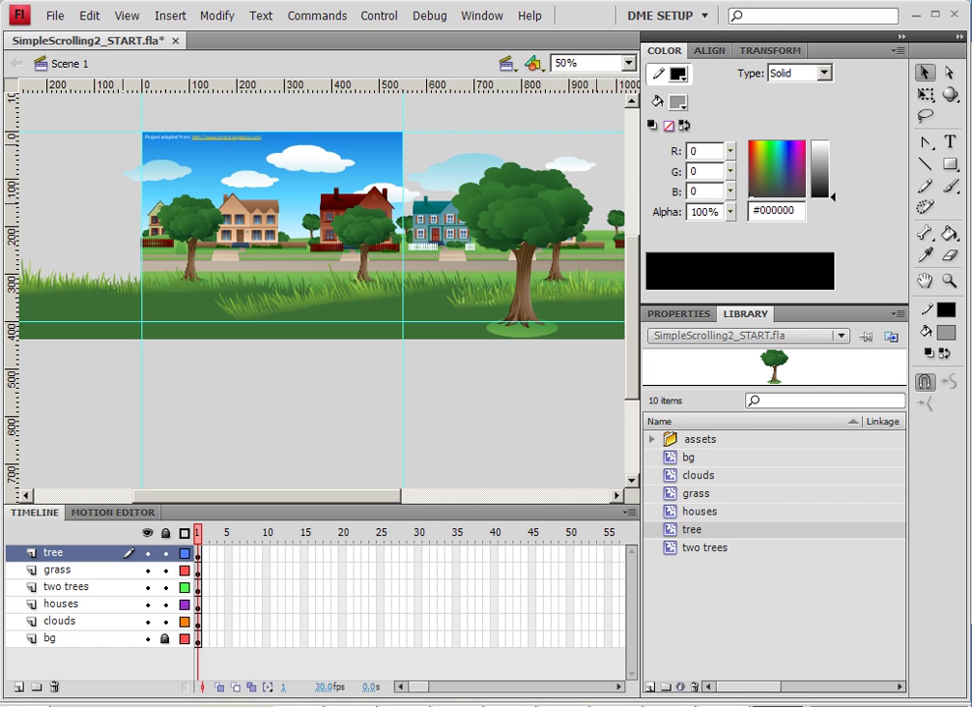
Test the movie and move the player window up to view the scene
key(ctrl+Return)
drag(360, 179, 351, 126)
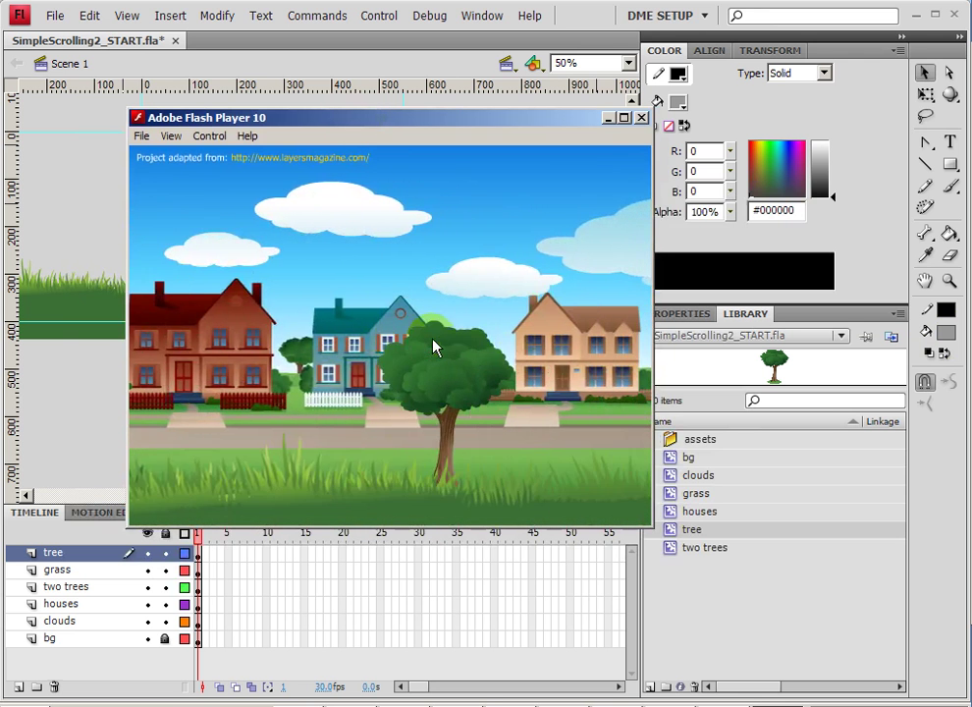
Close the test movie, and in SimpleScrolling1MC_DONE.fla shift the combined city artwork slightly left and up at frame 5
click(642, 117)
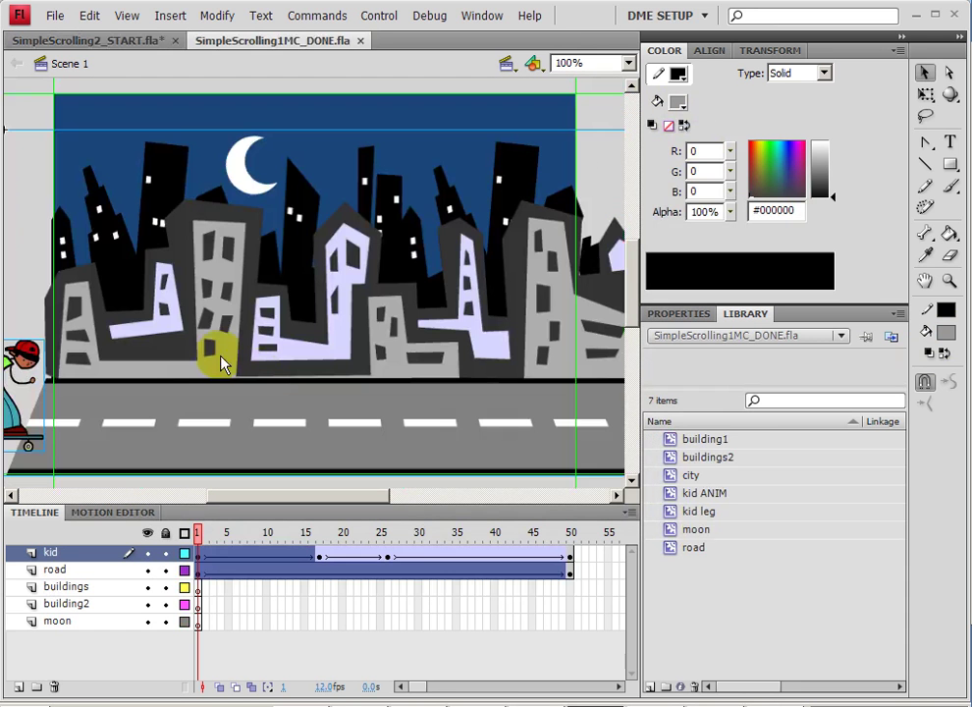
drag(336, 531, 228, 531)
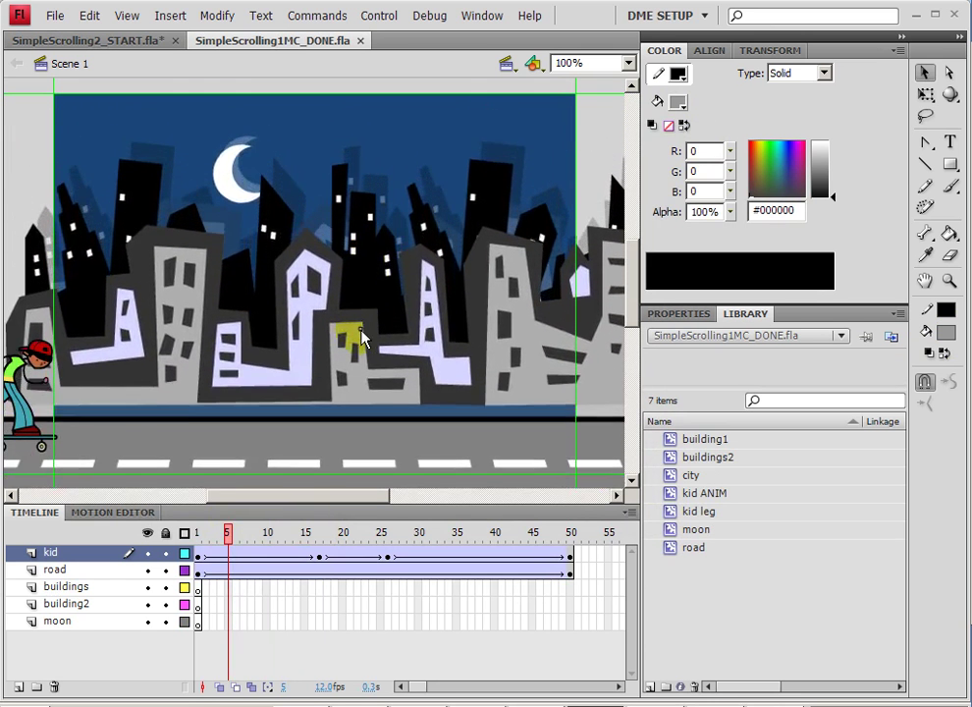
click(362, 265)
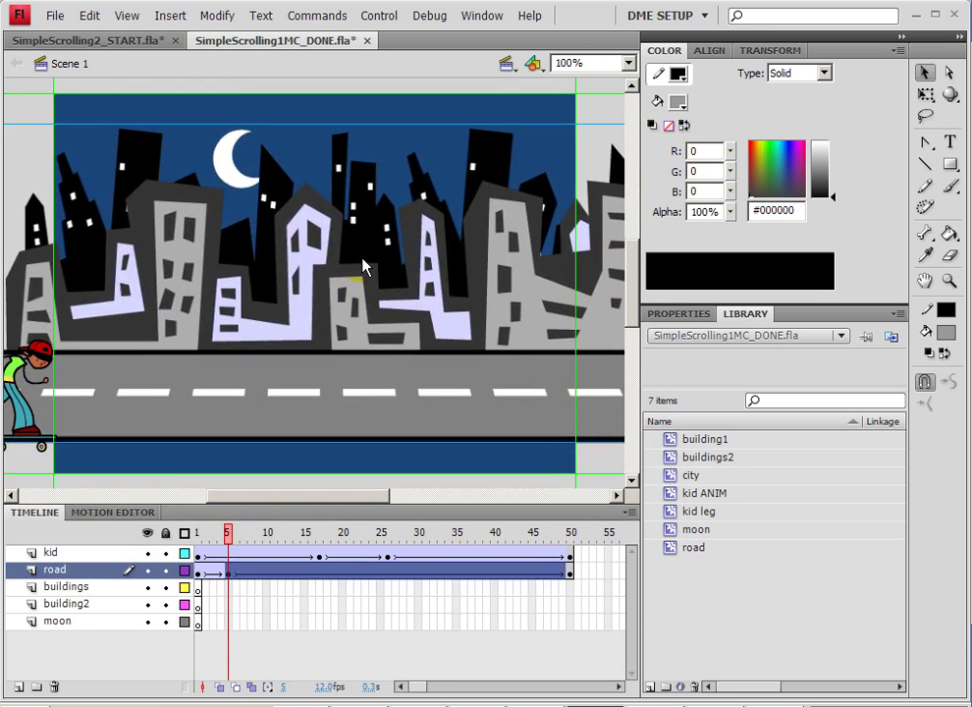
click(147, 41)
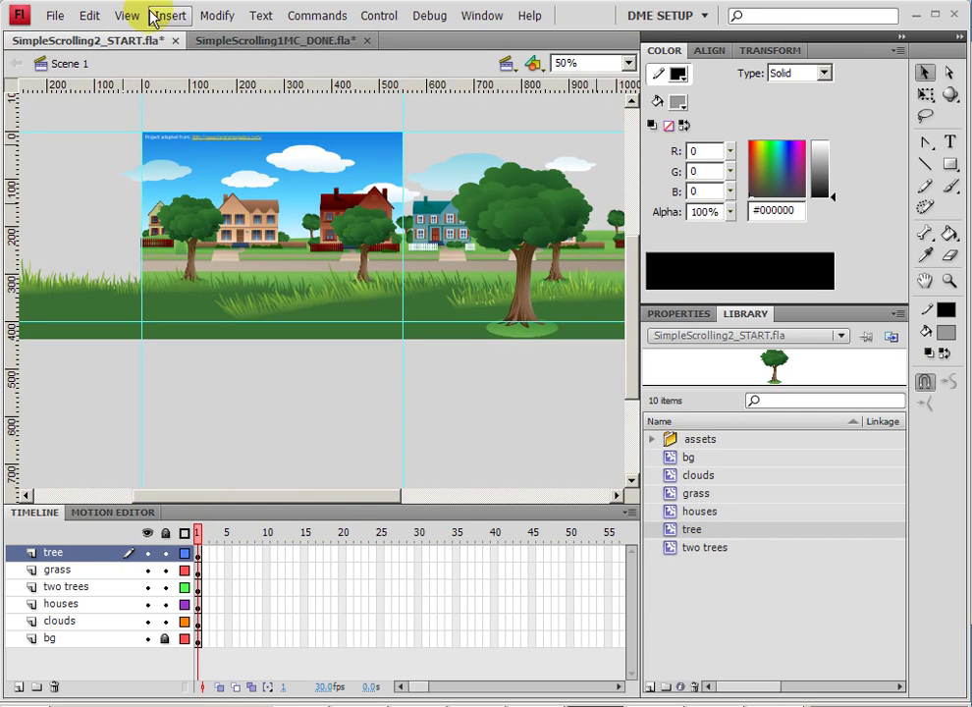
Open SimpleScrolling2_DONE.fla, play and scrub its timeline to examine how the separate layers scroll, and close the file
click(54, 15)
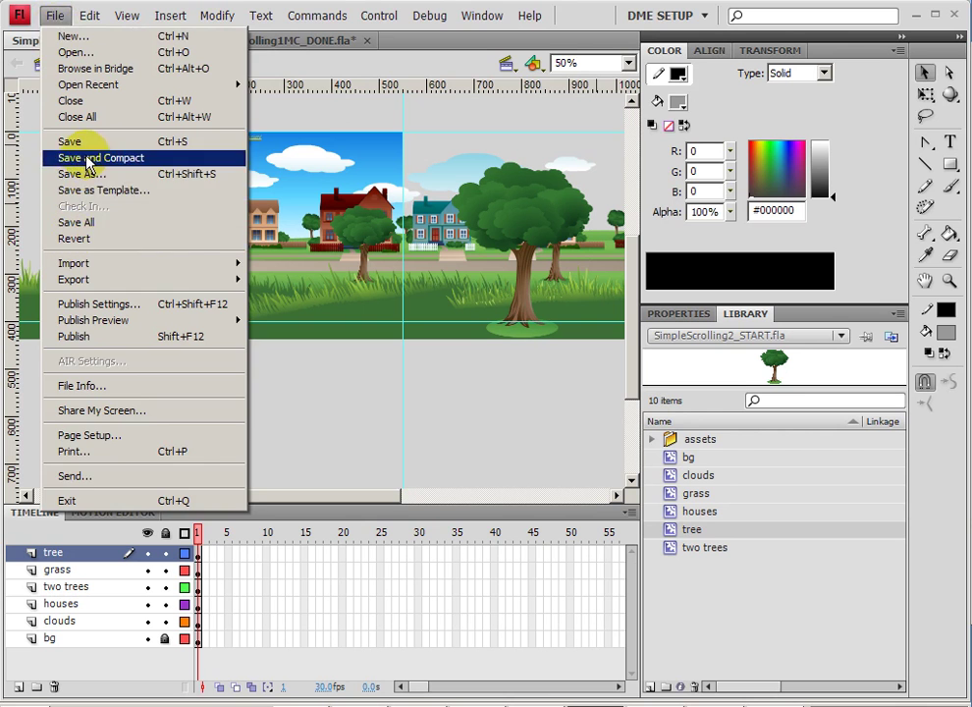
click(326, 115)
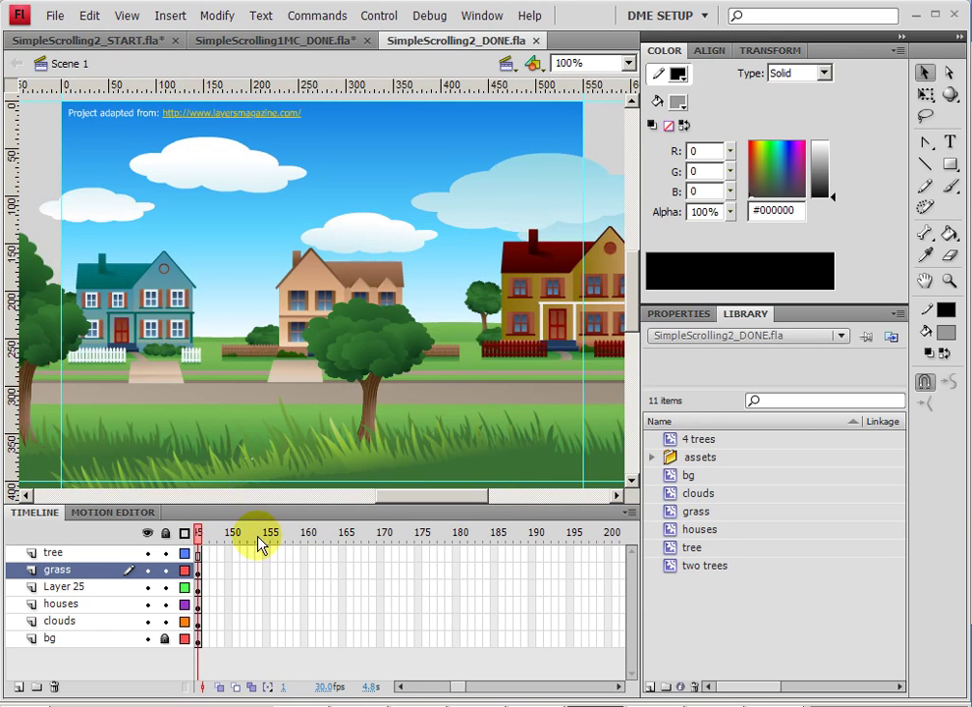
key(Return)
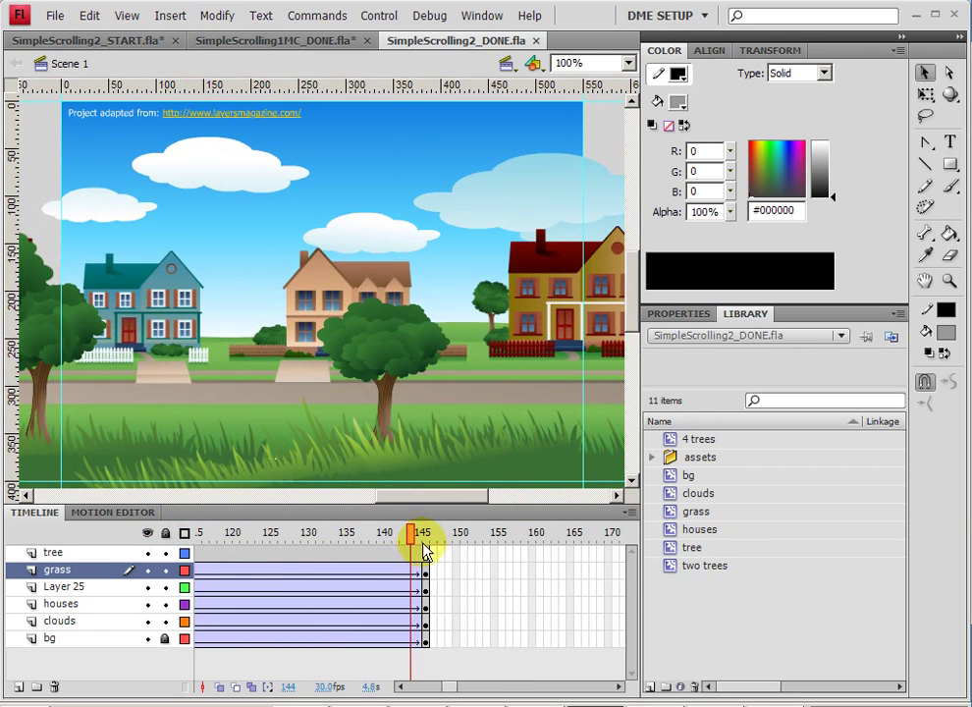
key(Return)
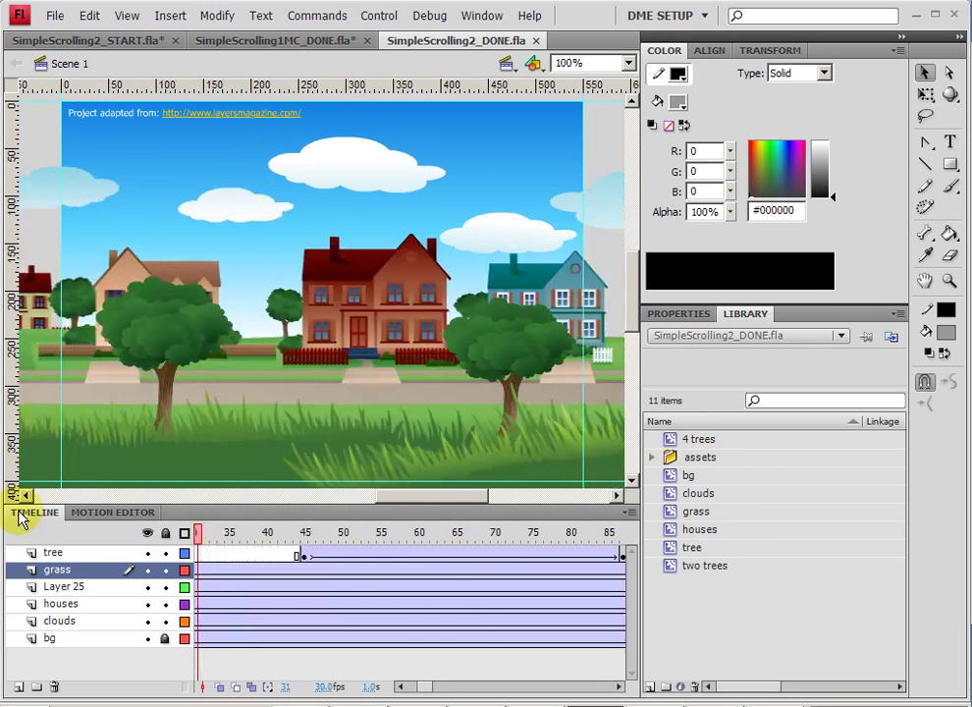
drag(374, 553, 71, 520)
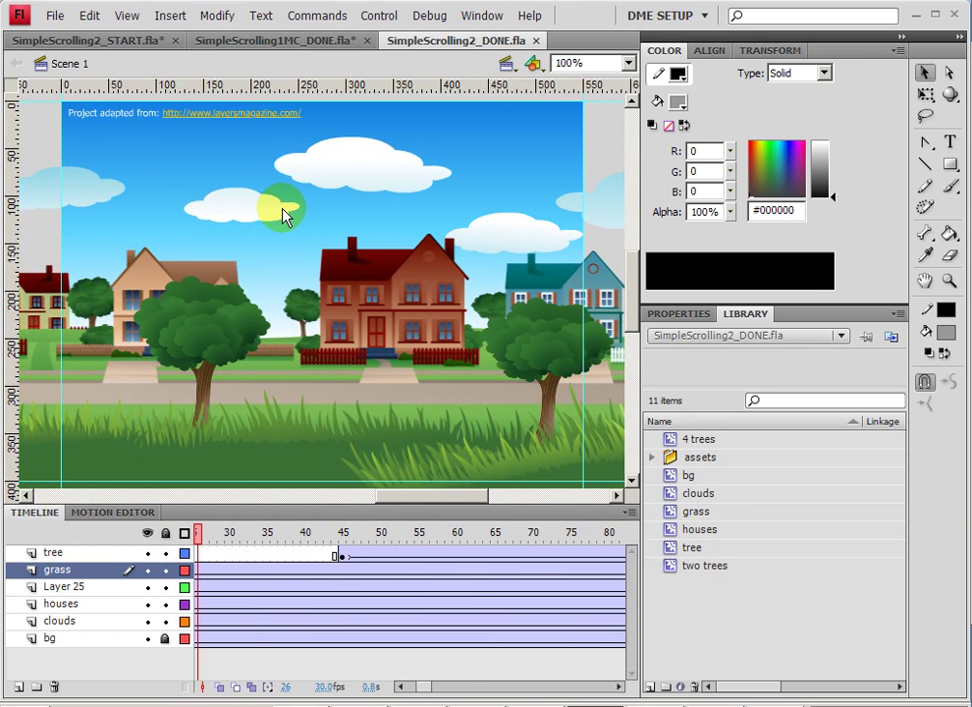
click(536, 40)
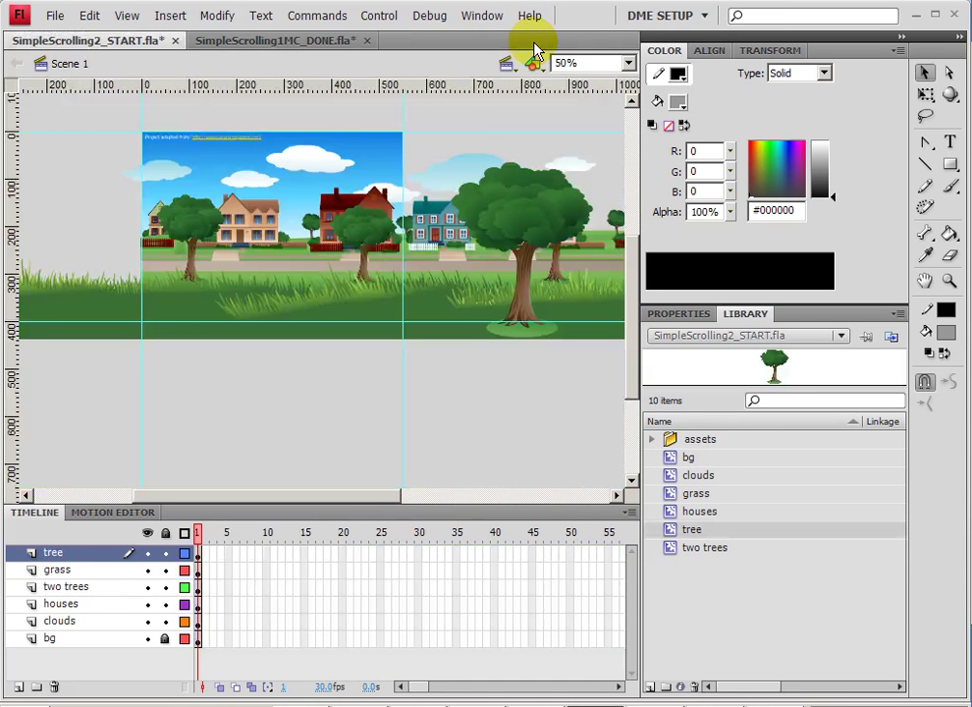